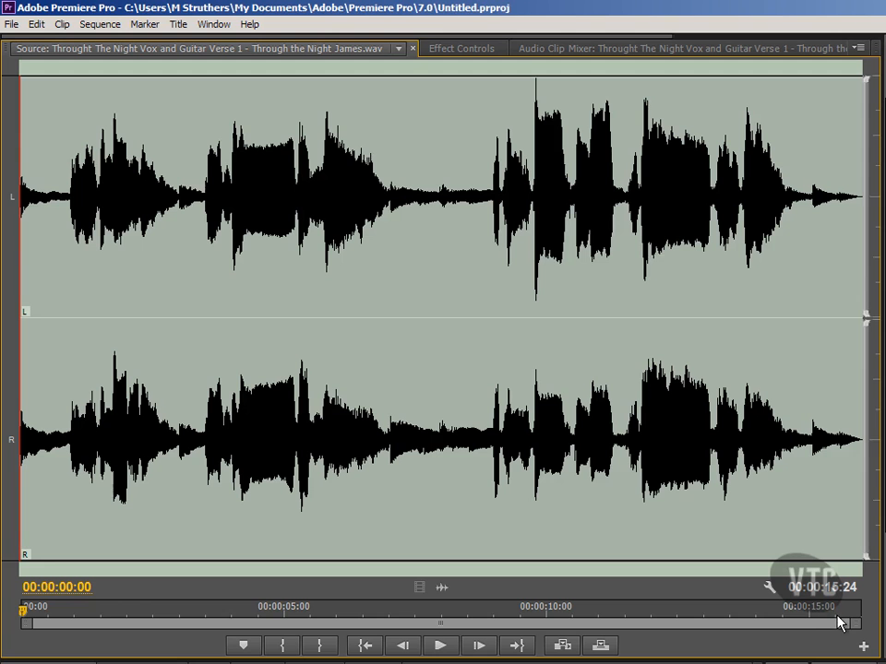
# Examine the opening seconds of the source clip's waveform up close, placing the playhead at 00:00:00:21, and return to the start and full view.
pyautogui.moveTo(838, 624); pyautogui.dragTo(521, 600)
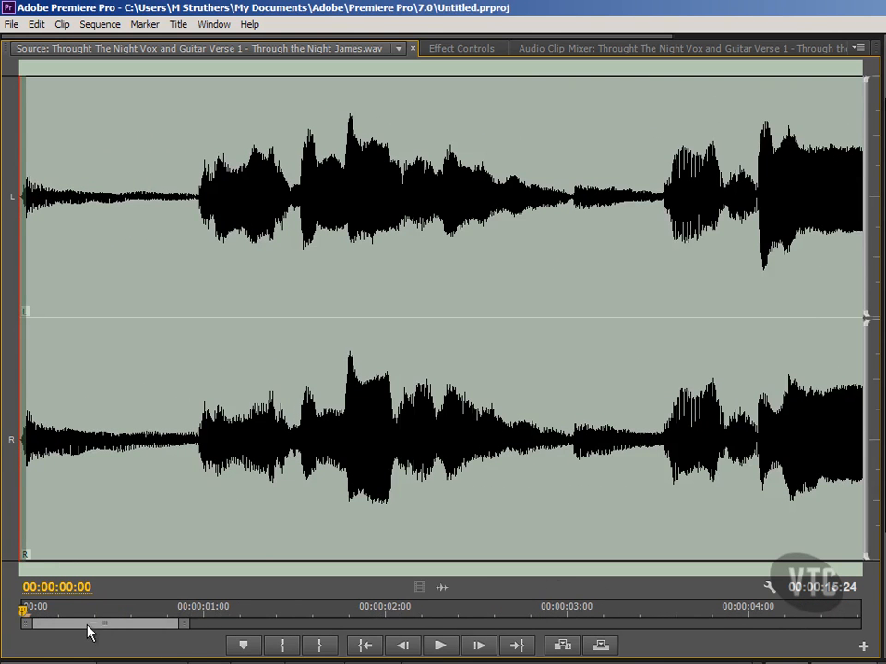
pyautogui.moveTo(27, 625); pyautogui.dragTo(39, 632)
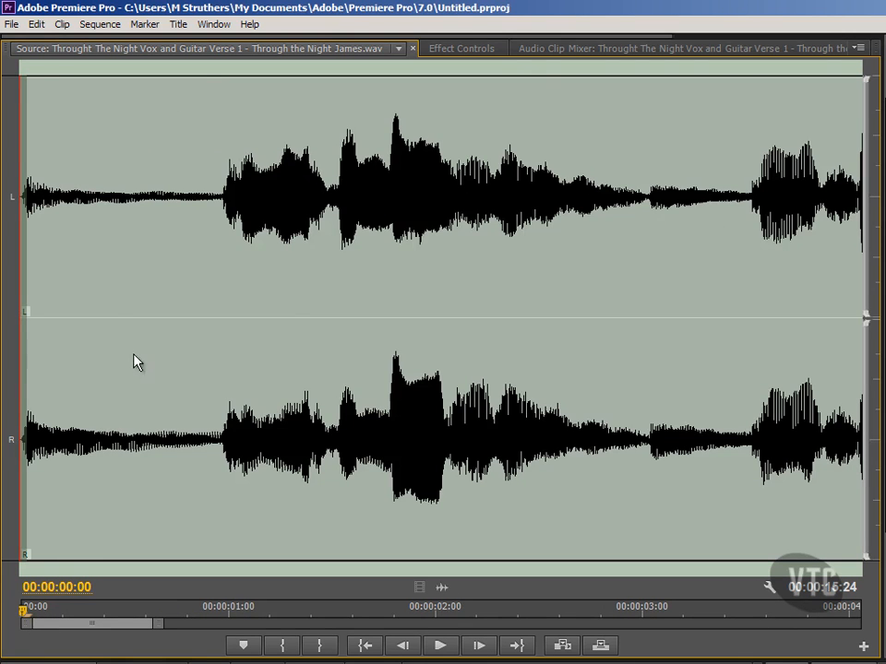
pyautogui.click(203, 260)
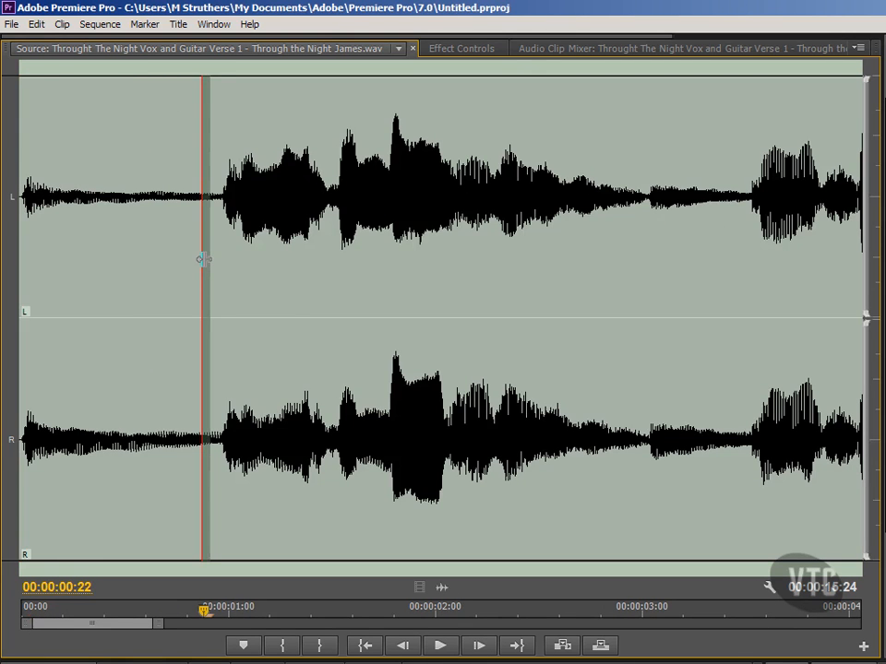
pyautogui.moveTo(206, 242); pyautogui.dragTo(195, 241)
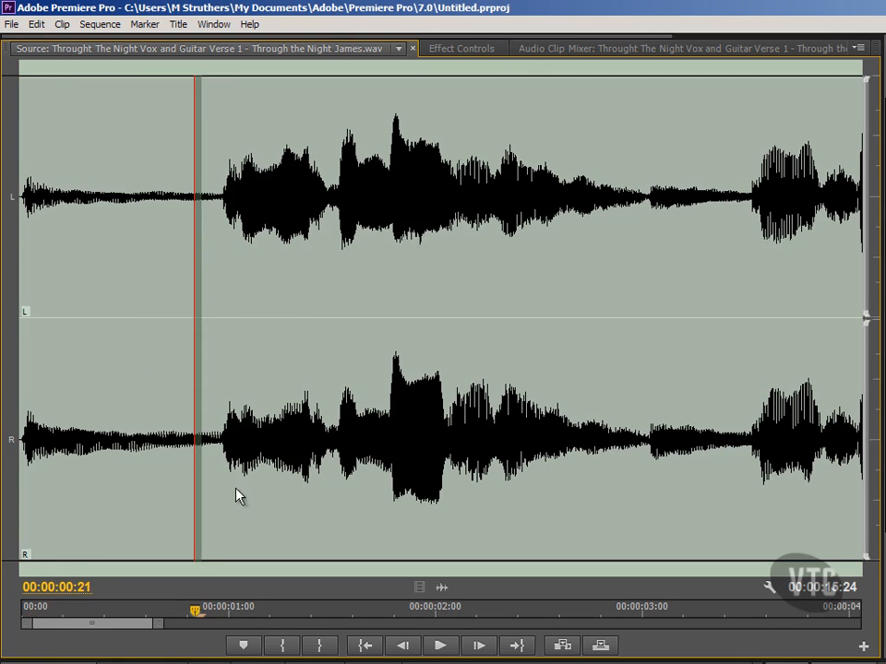
pyautogui.click(366, 647)
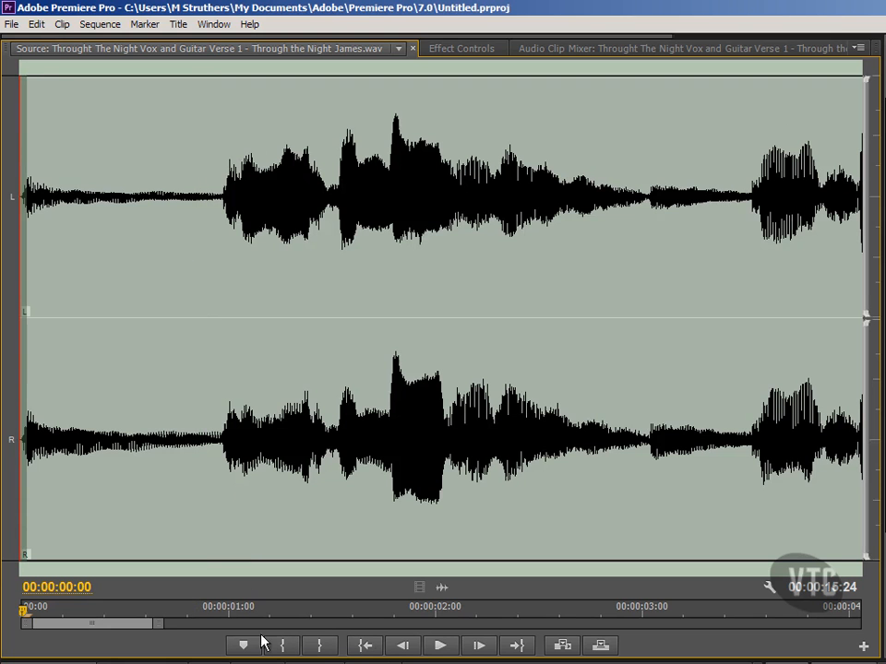
pyautogui.moveTo(157, 624); pyautogui.dragTo(868, 645)
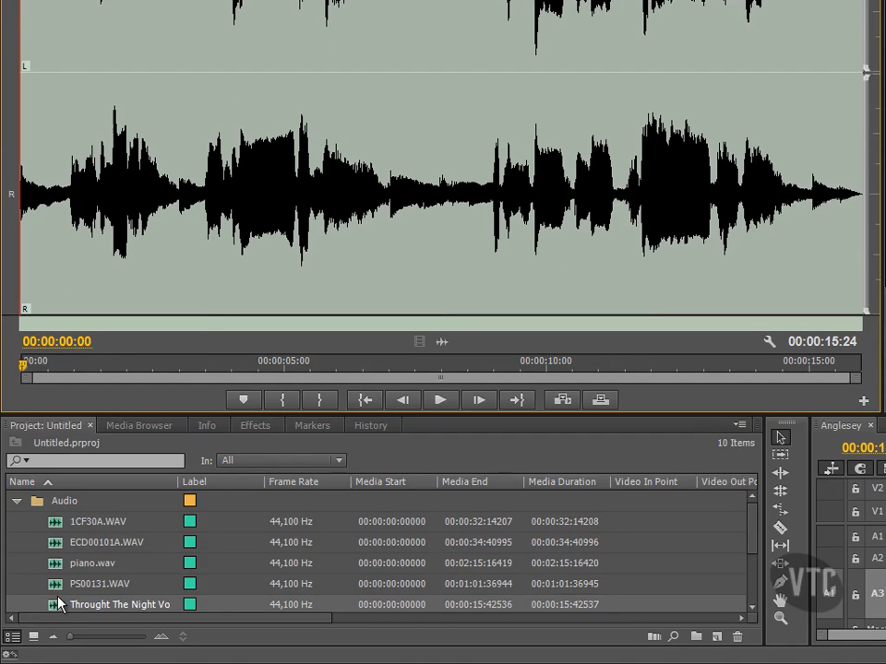
# Send the "Throught The Night Vox and Guitar Verse 1" clip from the project to Adobe Audition for editing.
pyautogui.rightClick(60, 604)
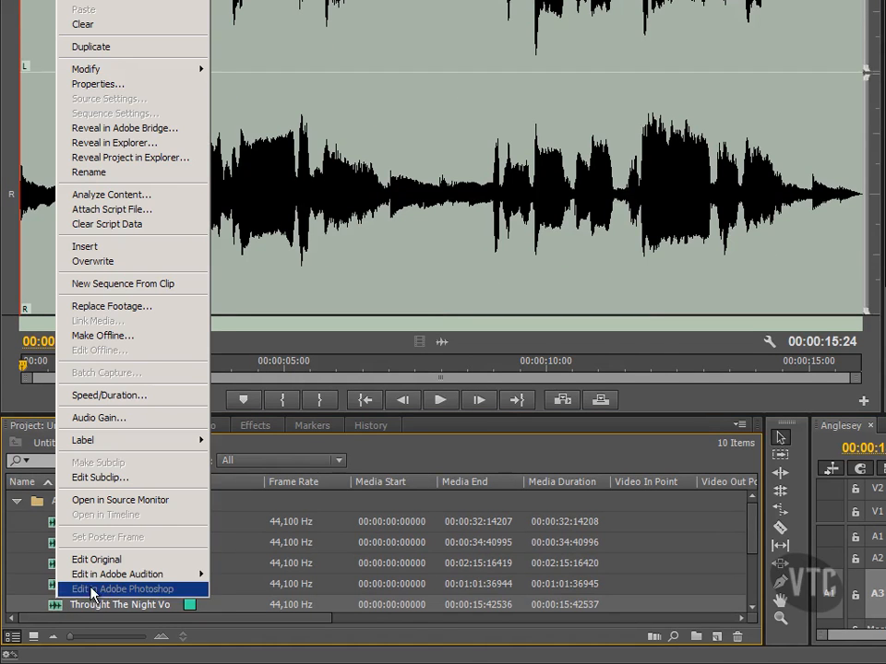
pyautogui.moveTo(94, 578)
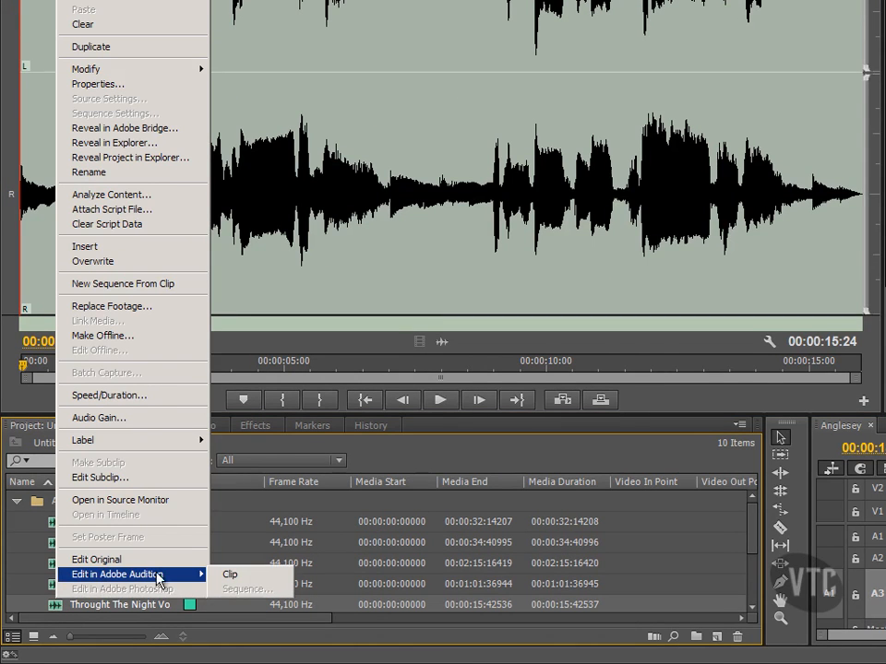
pyautogui.click(220, 577)
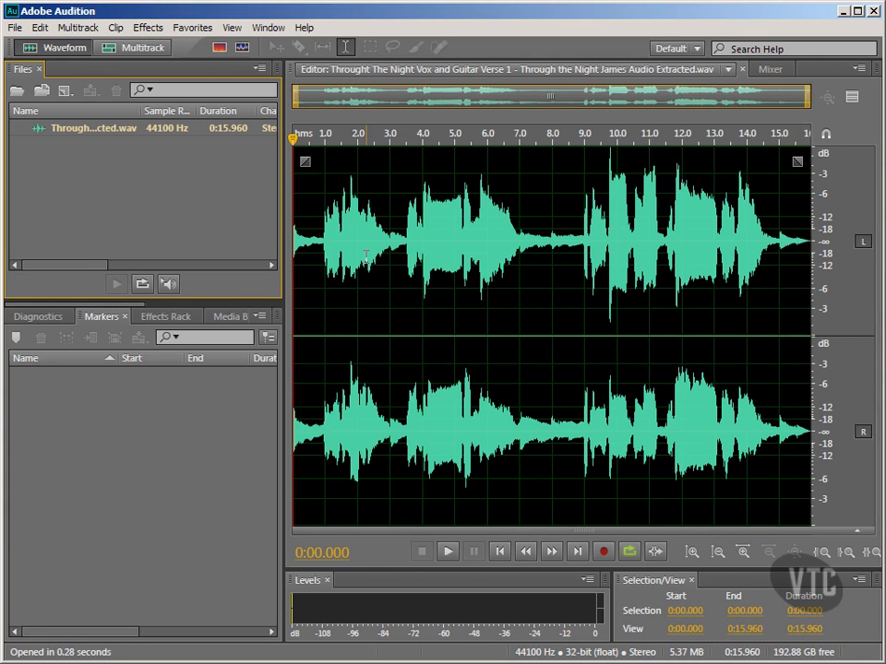
# Lower the volume of the section from about 2.3 to 9.0 seconds by 5.7 dB and deselect it.
pyautogui.moveTo(367, 255); pyautogui.dragTo(583, 244)
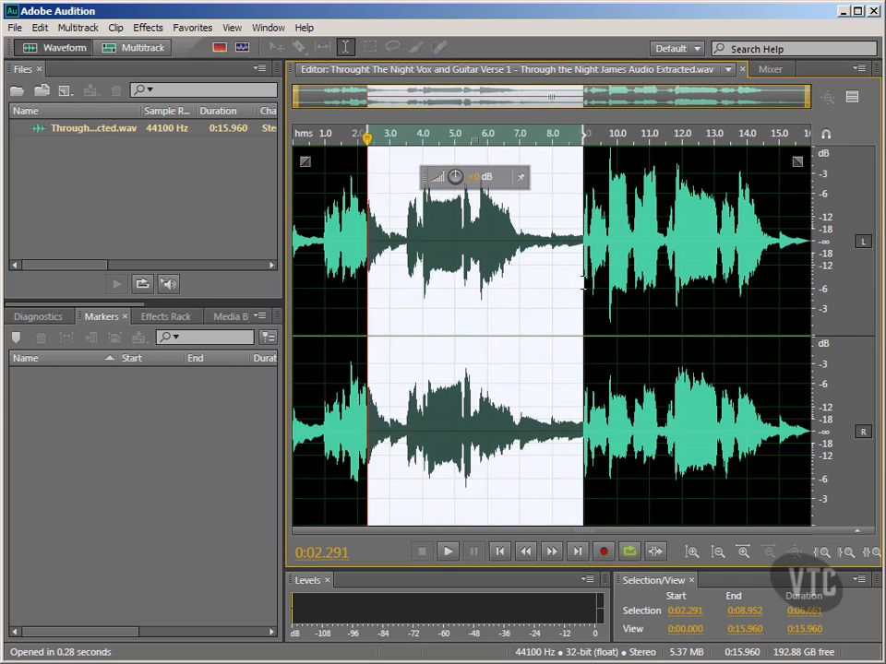
pyautogui.moveTo(478, 177); pyautogui.dragTo(456, 178)
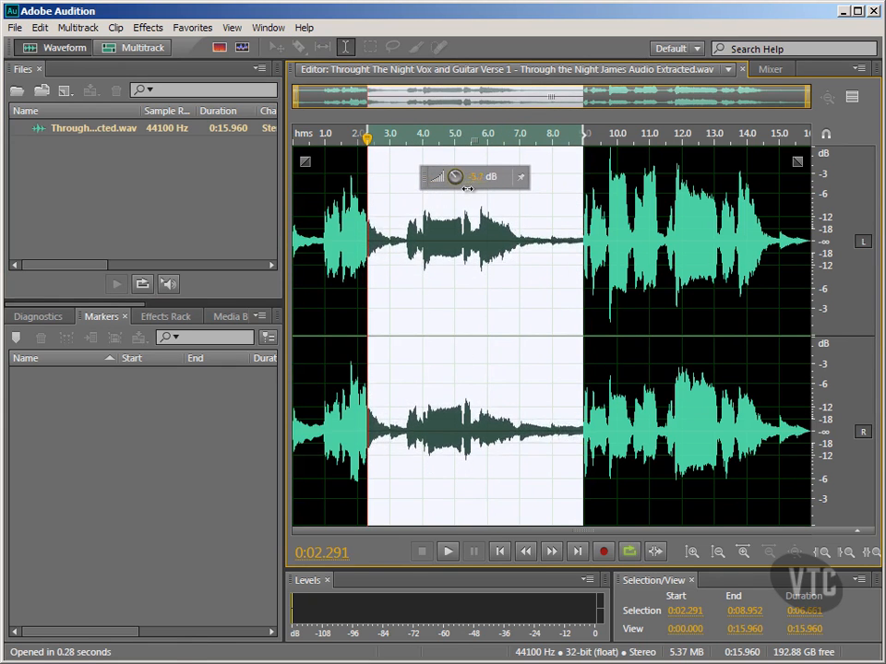
pyautogui.click(458, 257)
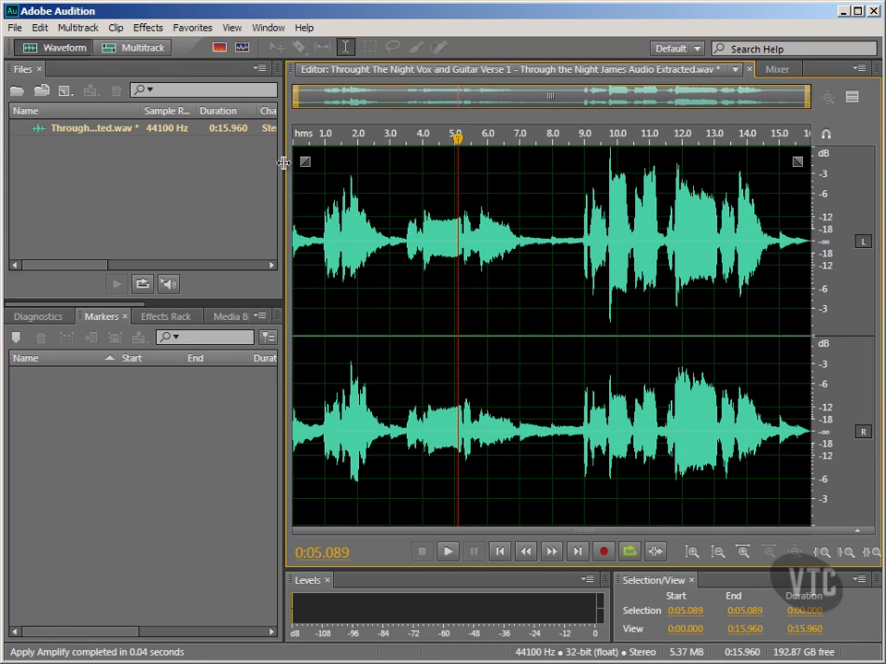
pyautogui.click(148, 28)
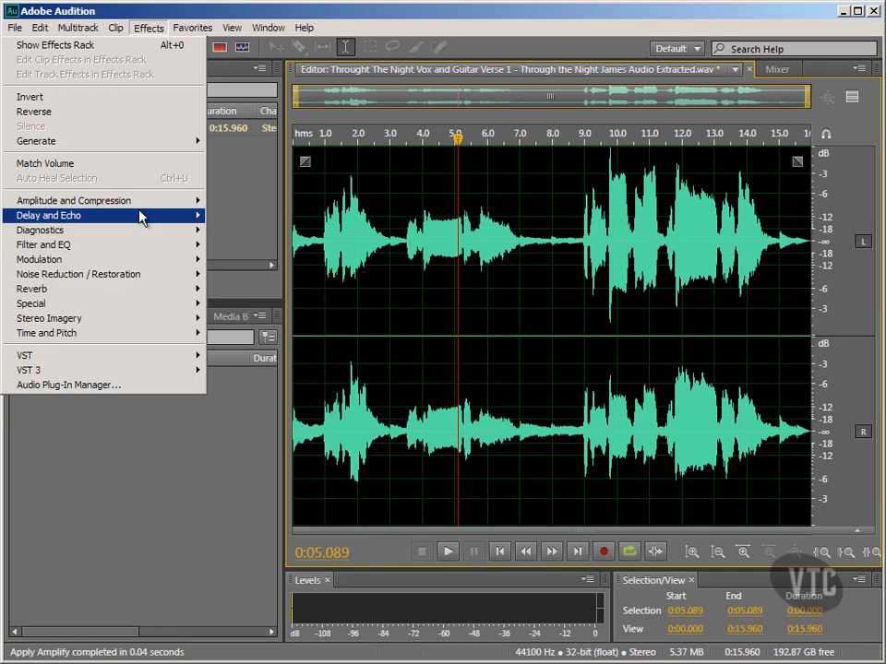
pyautogui.moveTo(141, 215)
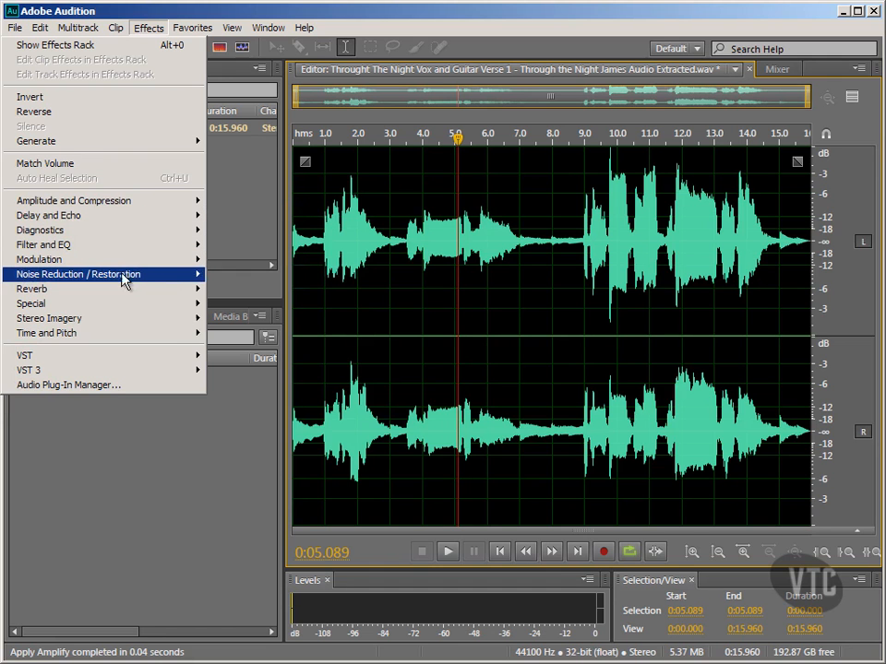
pyautogui.moveTo(128, 274)
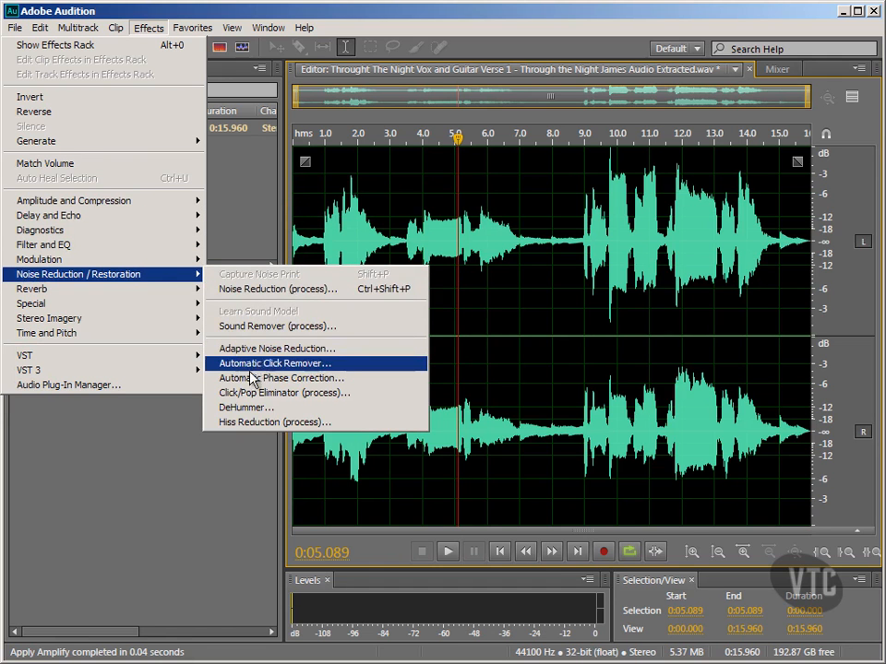
pyautogui.moveTo(130, 376)
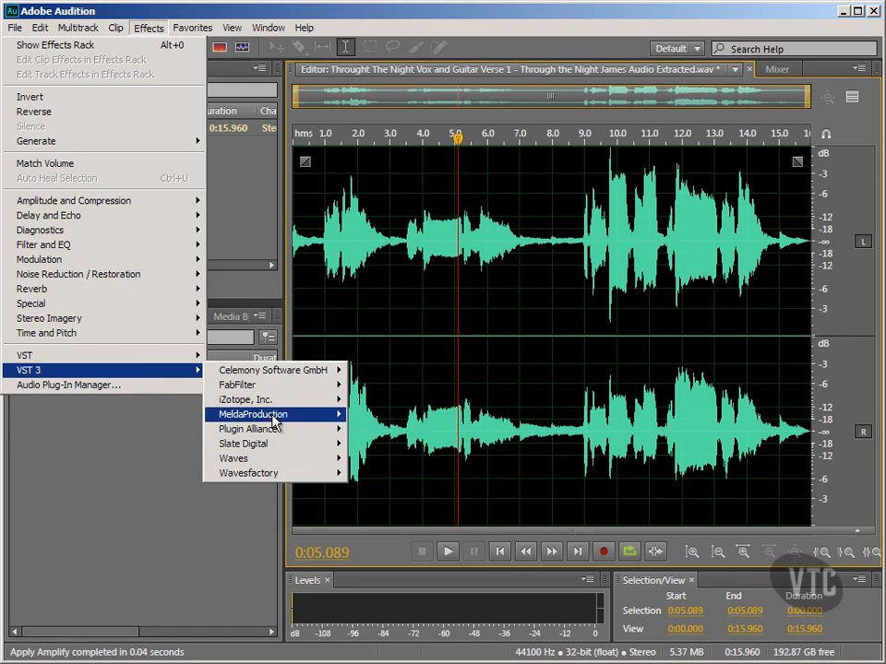
pyautogui.moveTo(268, 461)
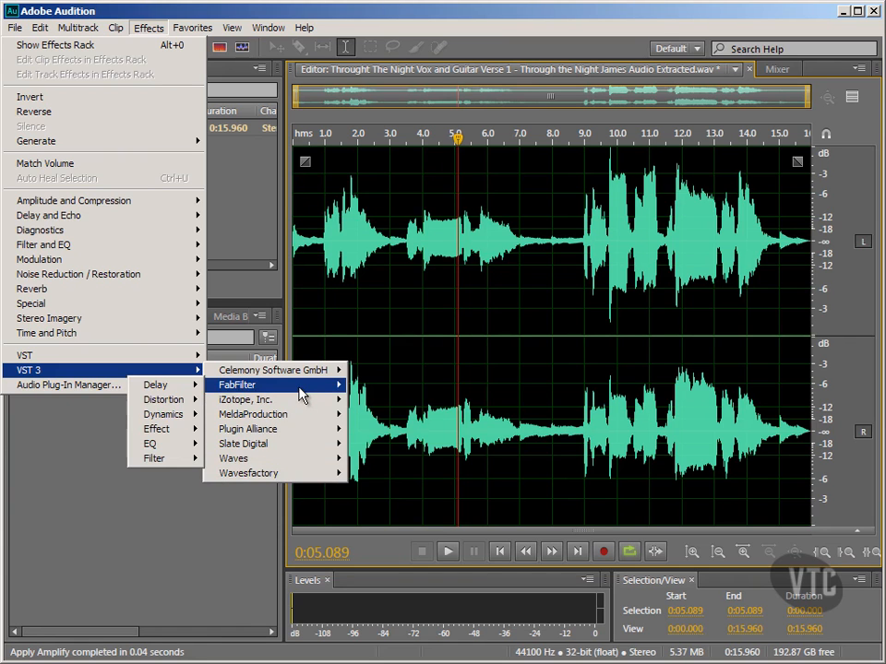
pyautogui.click(341, 295)
# Apply Convolution Reverb with the Lecture Hall impulse and 19% mix to the whole clip, and save the audio file.
pyautogui.click(499, 552)
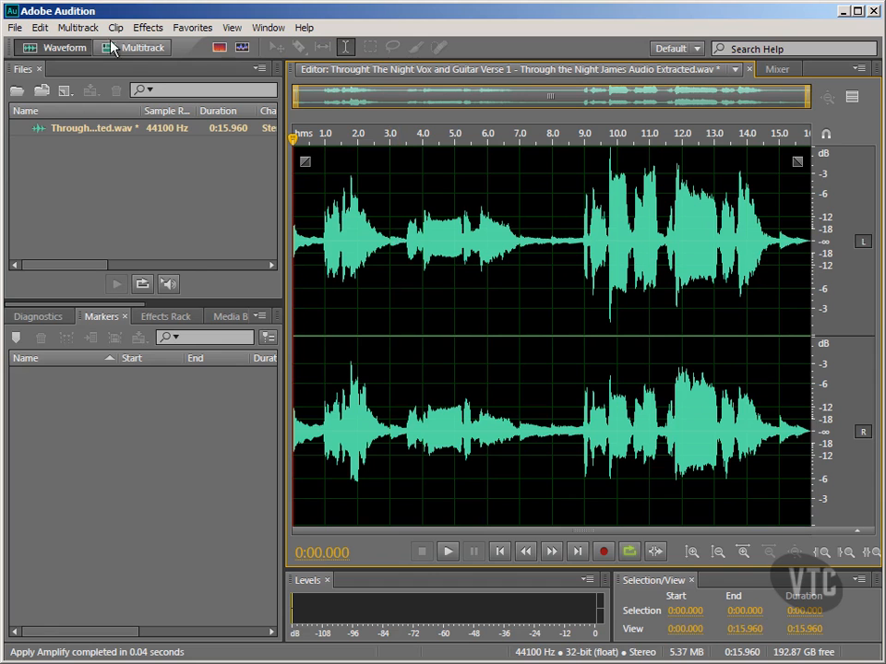
pyautogui.click(144, 28)
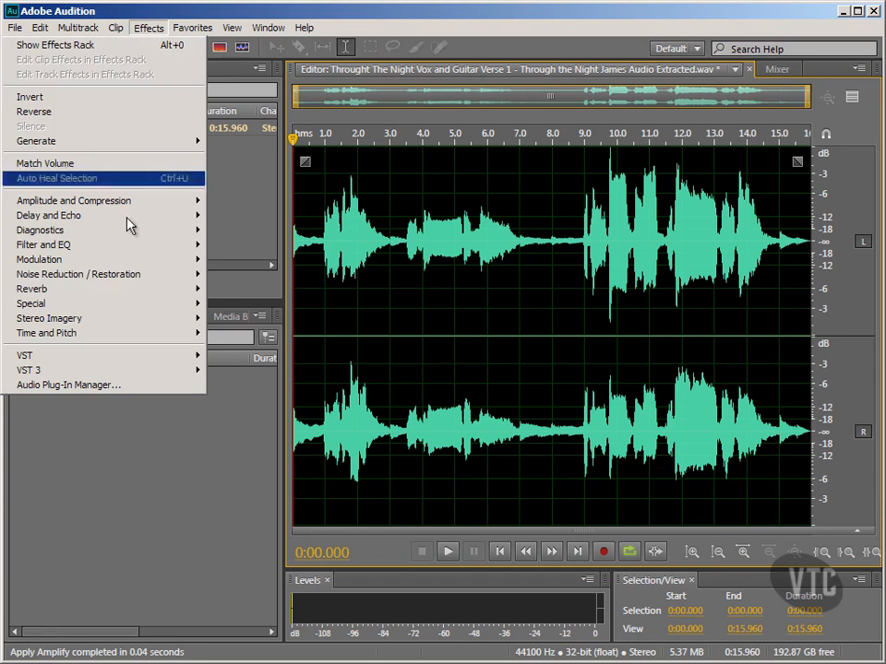
pyautogui.moveTo(162, 294)
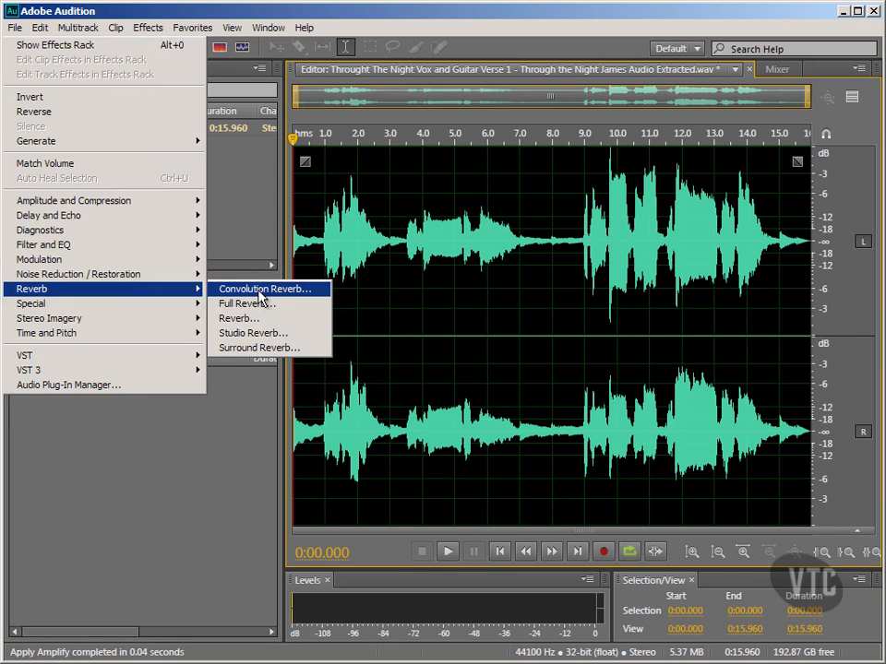
pyautogui.click(261, 291)
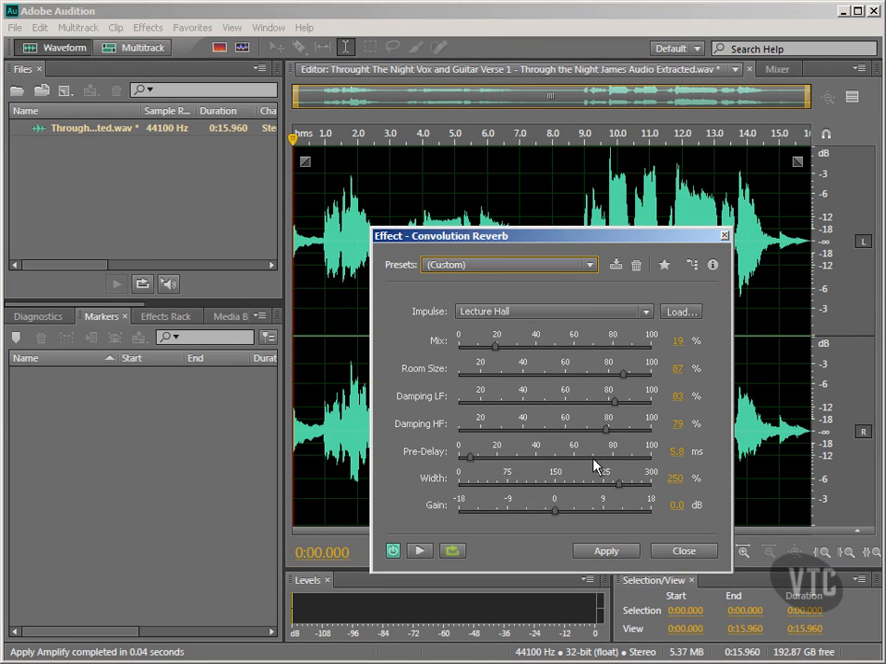
pyautogui.click(607, 550)
pyautogui.click(482, 330)
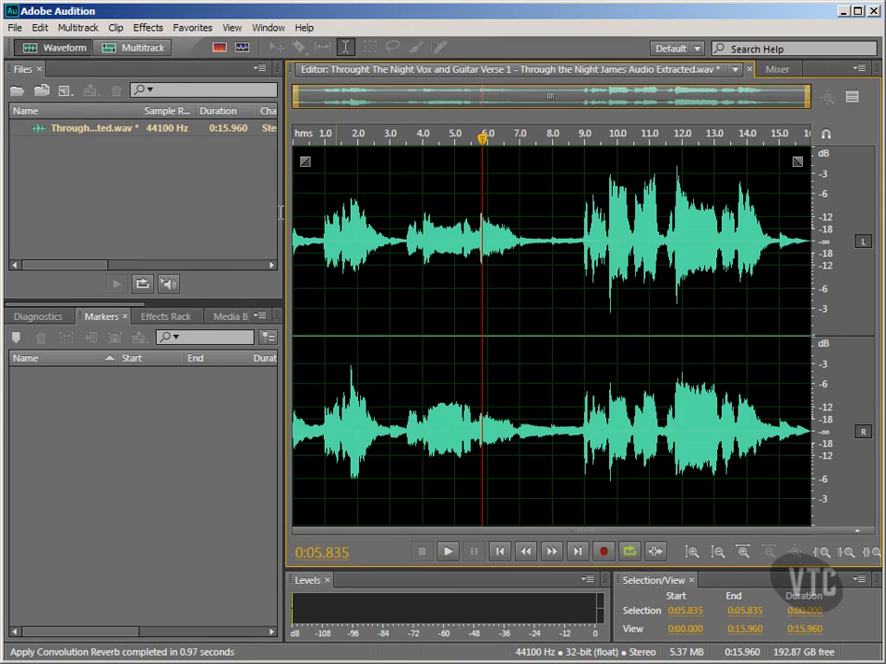
pyautogui.click(16, 28)
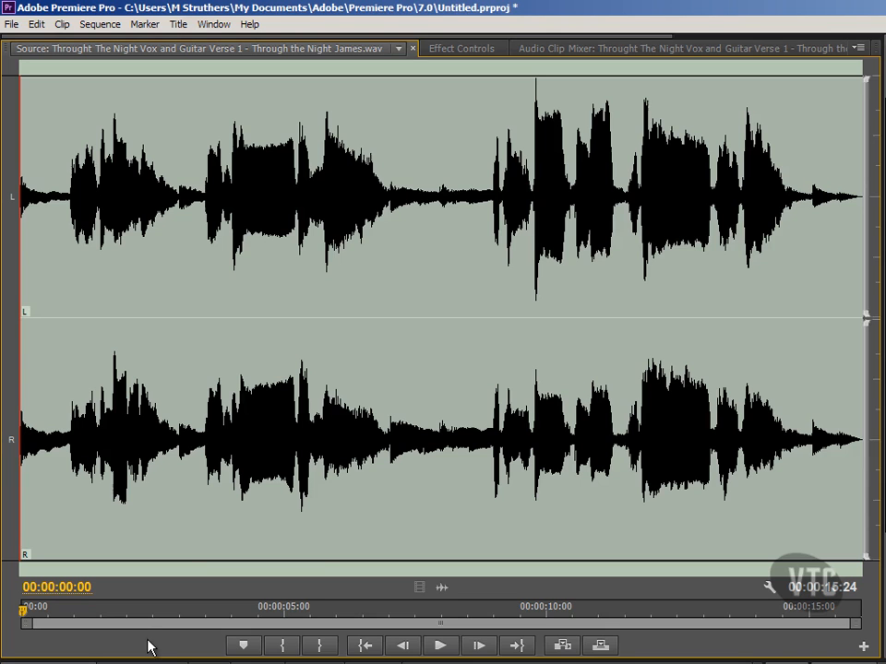
# Play the original vocal and guitar clip in Premiere Pro's Source Monitor and return the playhead to the start.
pyautogui.click(440, 646)
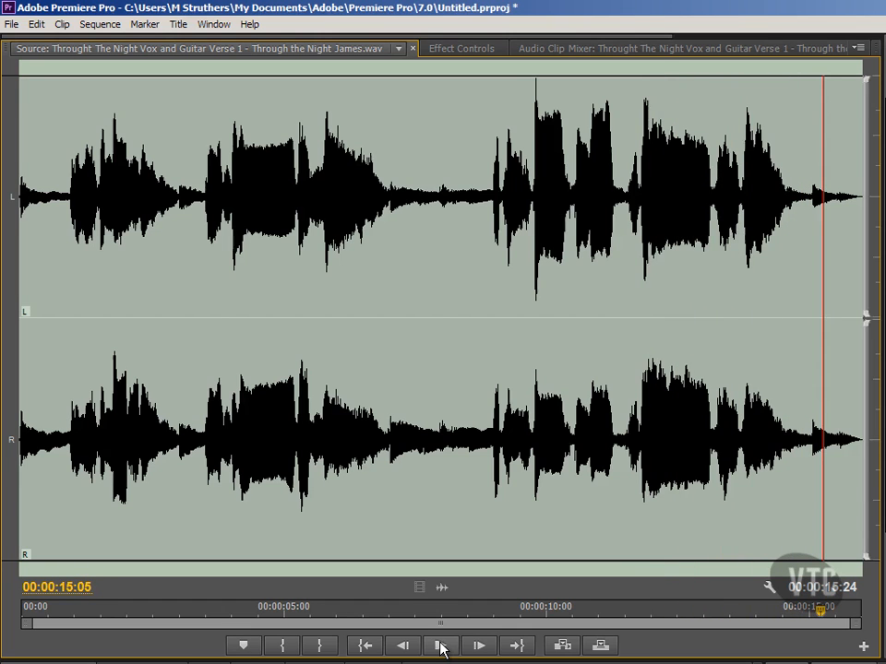
pyautogui.click(441, 646)
pyautogui.click(372, 647)
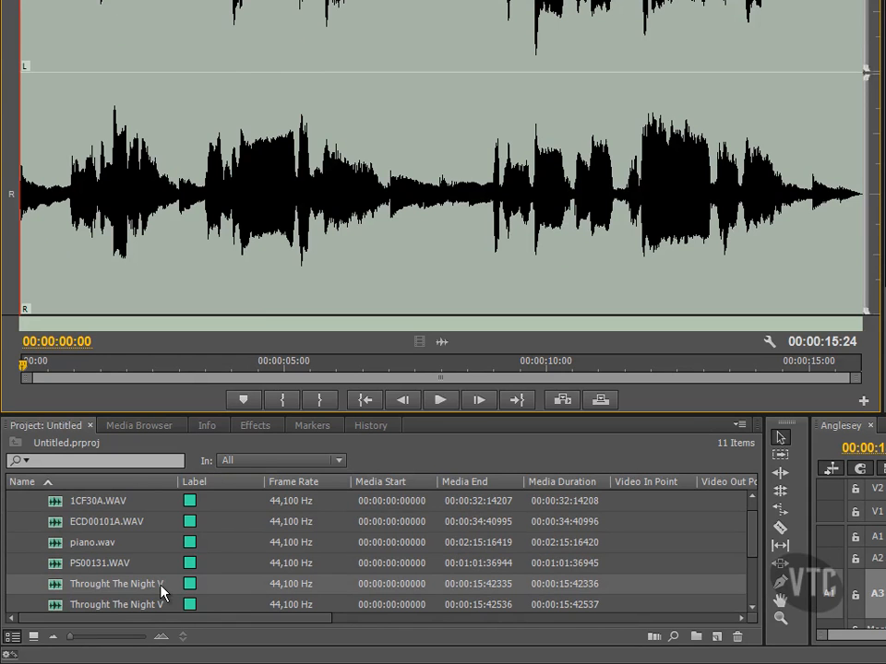
# Widen the project's Name column to show full clip names and load the Audio Extracted clip into the Source Monitor.
pyautogui.moveTo(177, 482); pyautogui.dragTo(468, 528)
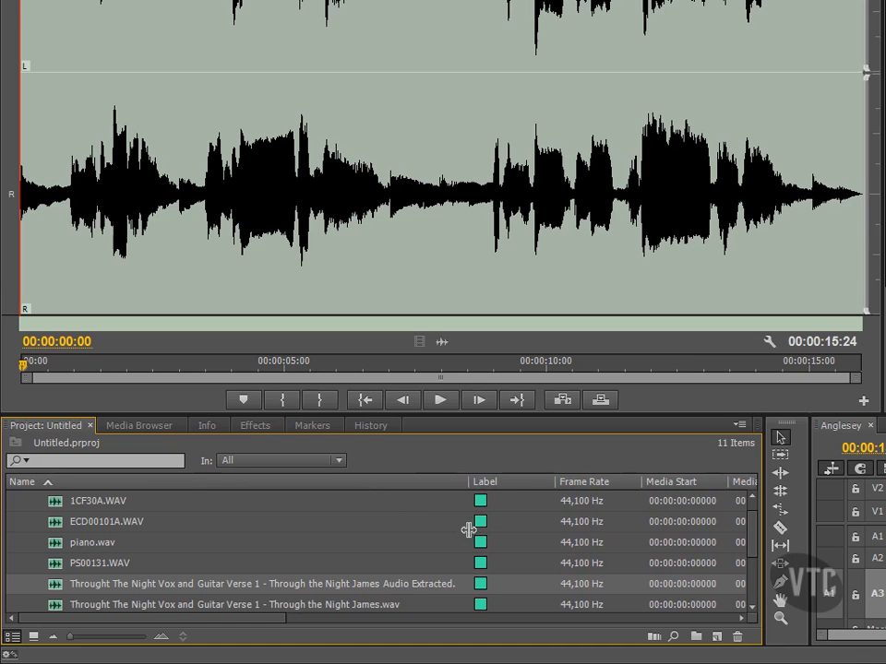
pyautogui.click(395, 593)
pyautogui.doubleClick(55, 590)
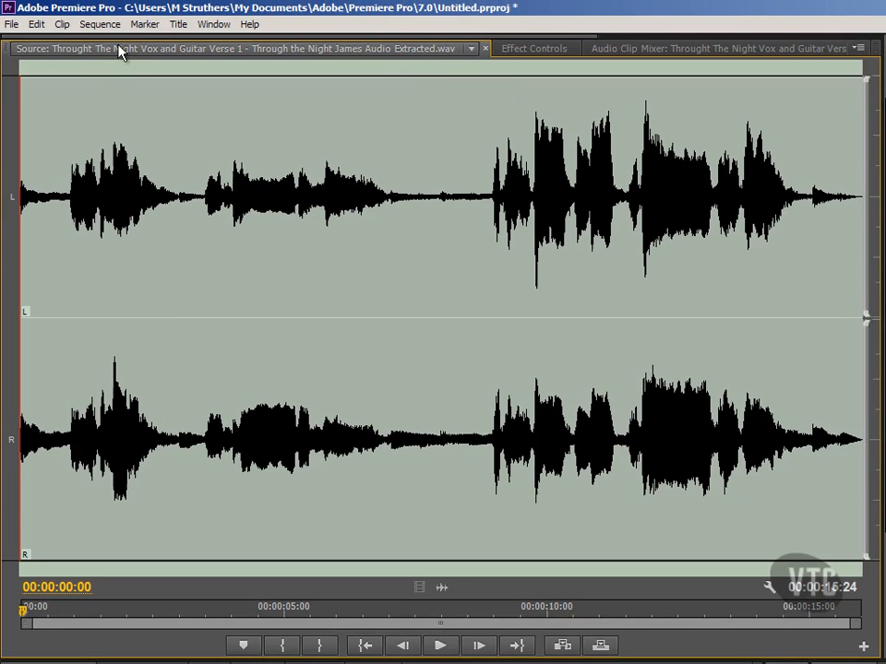
# Compare the original and Audio Extracted waveforms in the Source Monitor, and play the extracted version through before returning to its start.
pyautogui.click(470, 49)
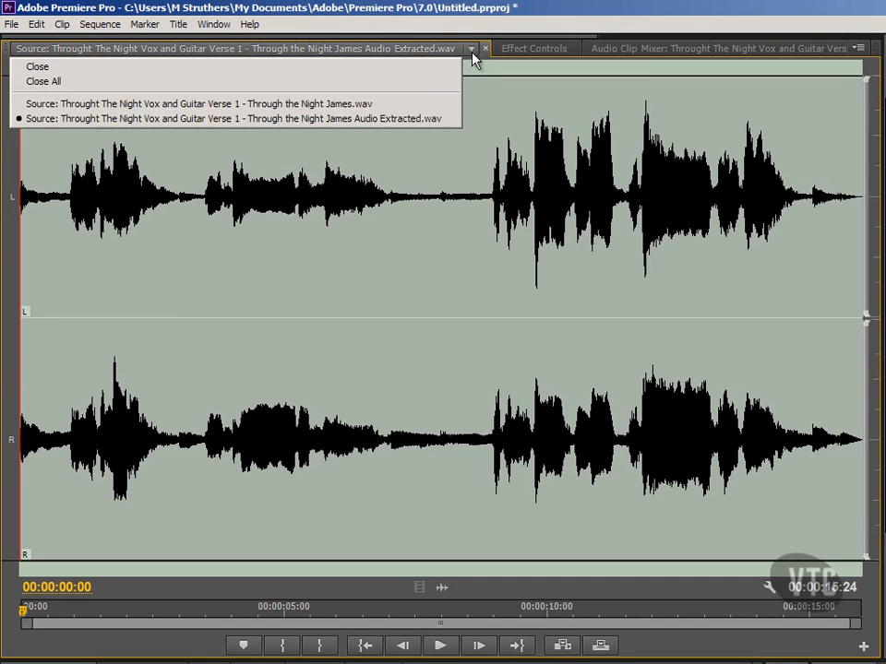
pyautogui.click(387, 104)
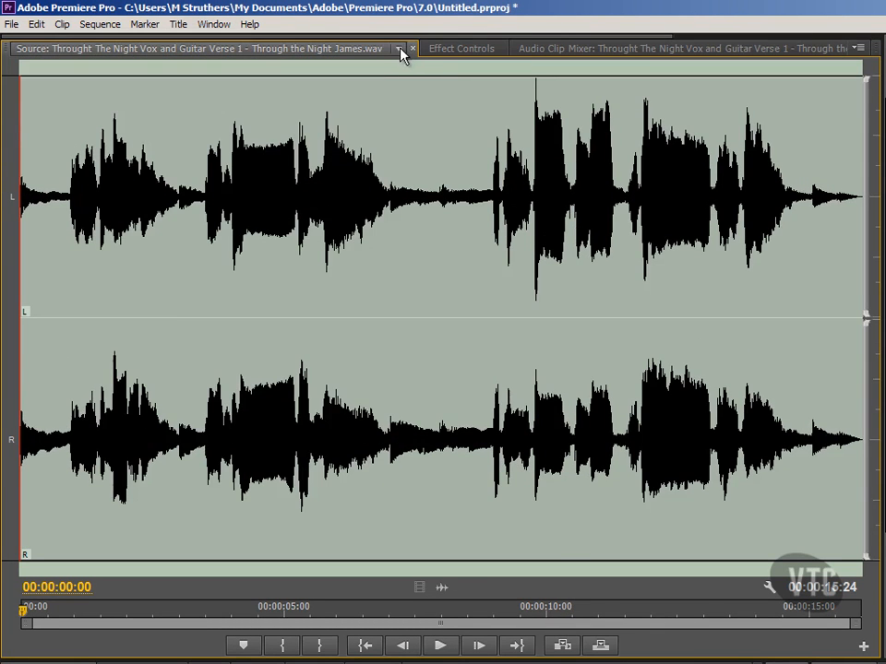
pyautogui.click(399, 48)
pyautogui.click(384, 118)
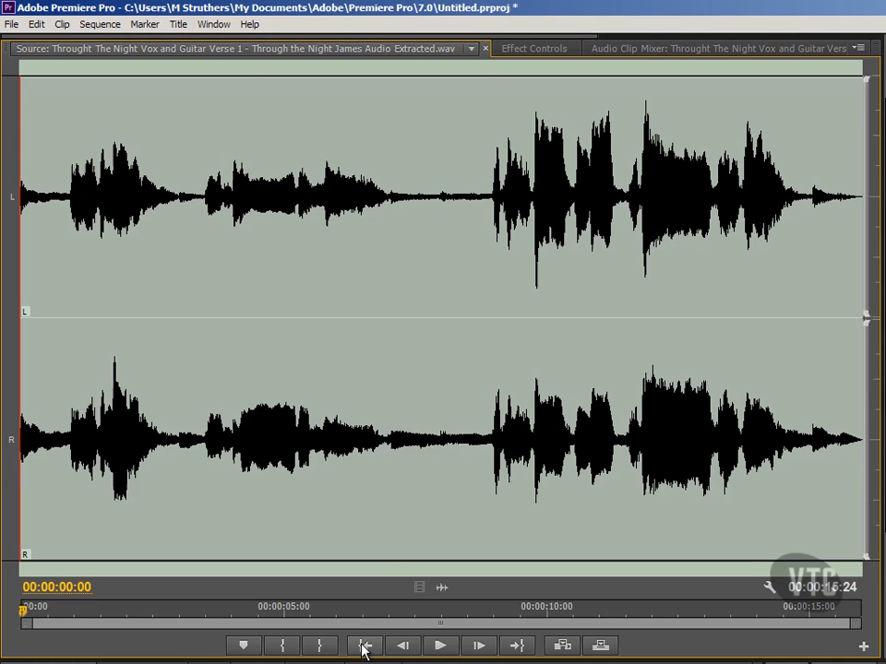
pyautogui.click(440, 647)
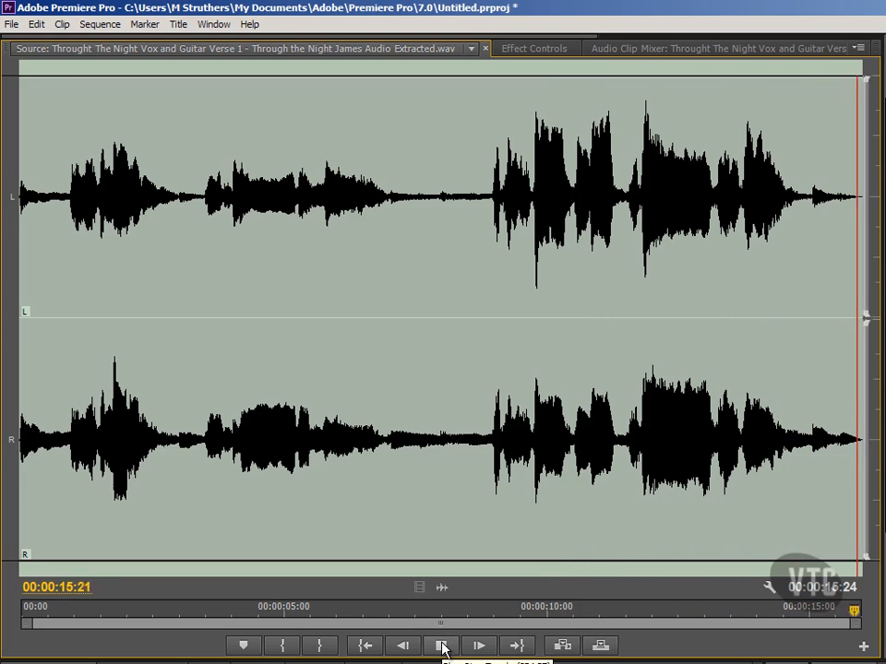
pyautogui.click(364, 646)
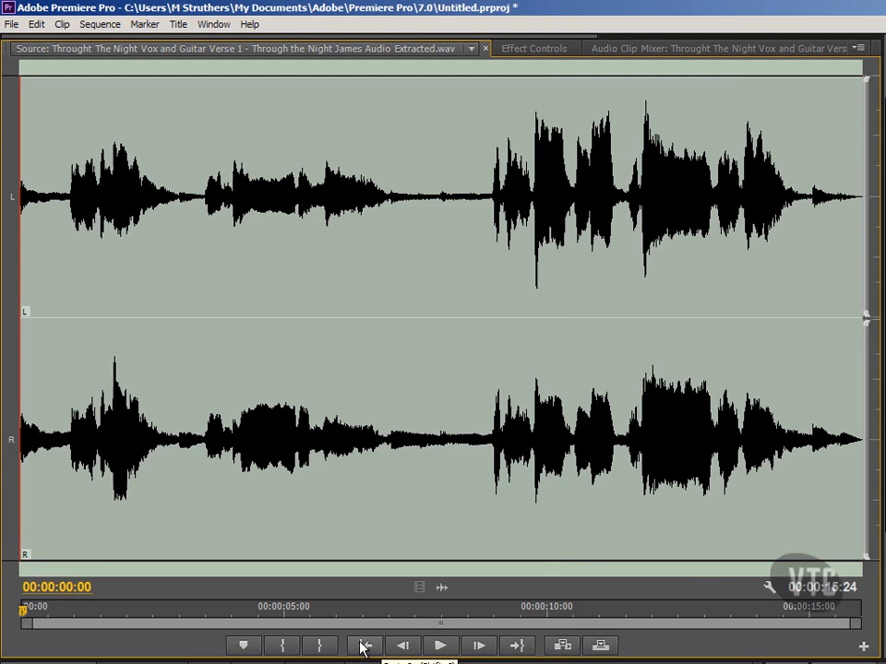